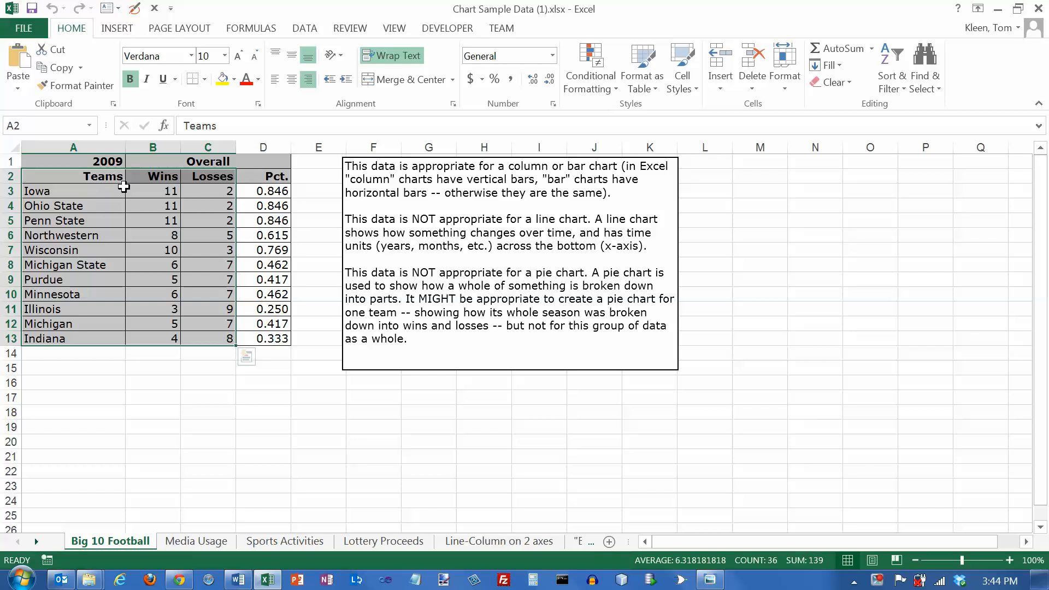
Insert a 2-D clustered column chart from the selected team wins and losses data
click(133, 30)
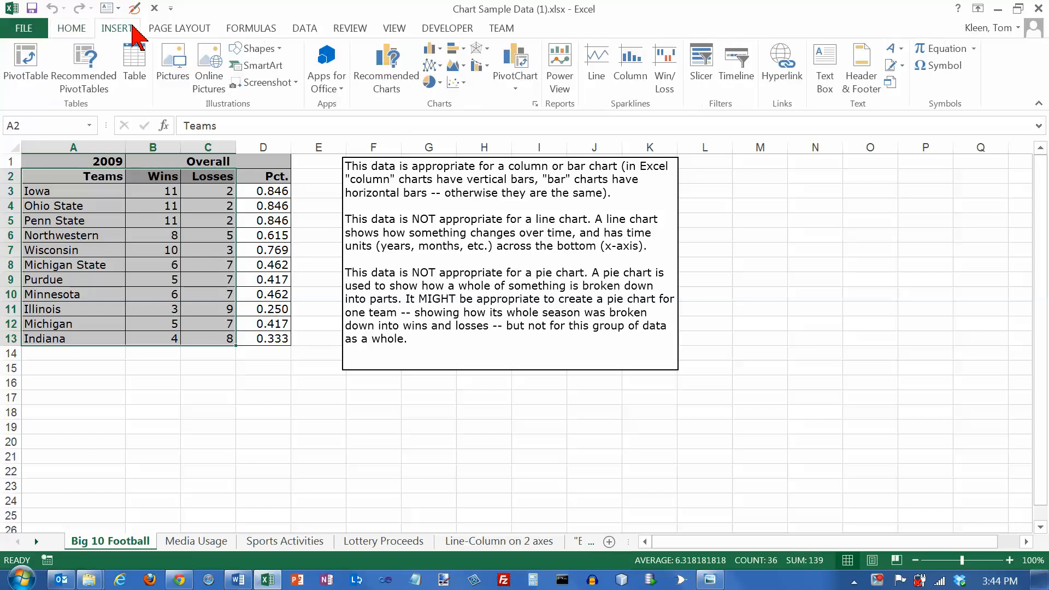
click(433, 49)
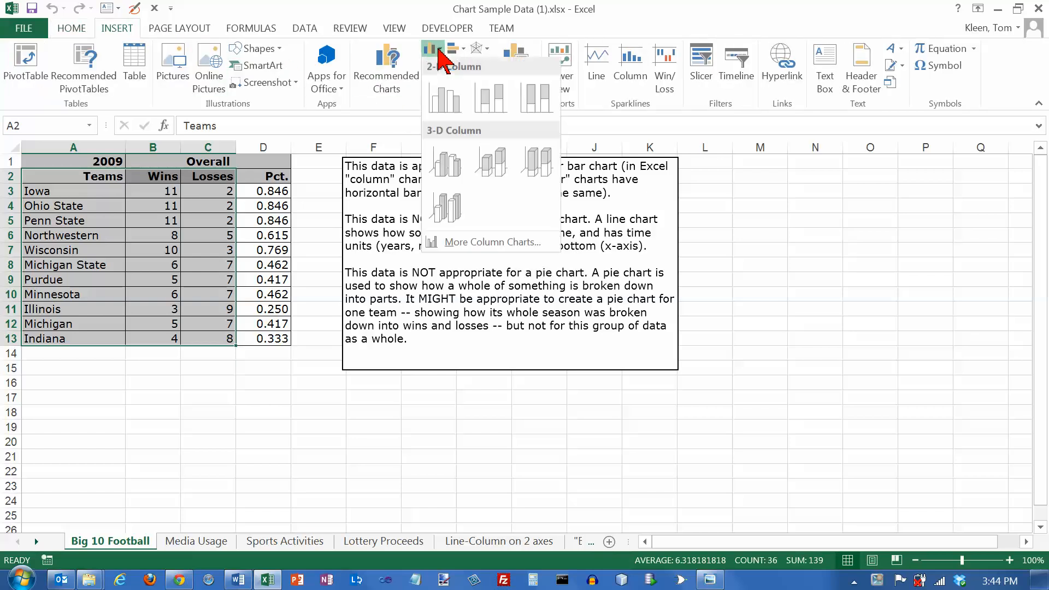
click(448, 104)
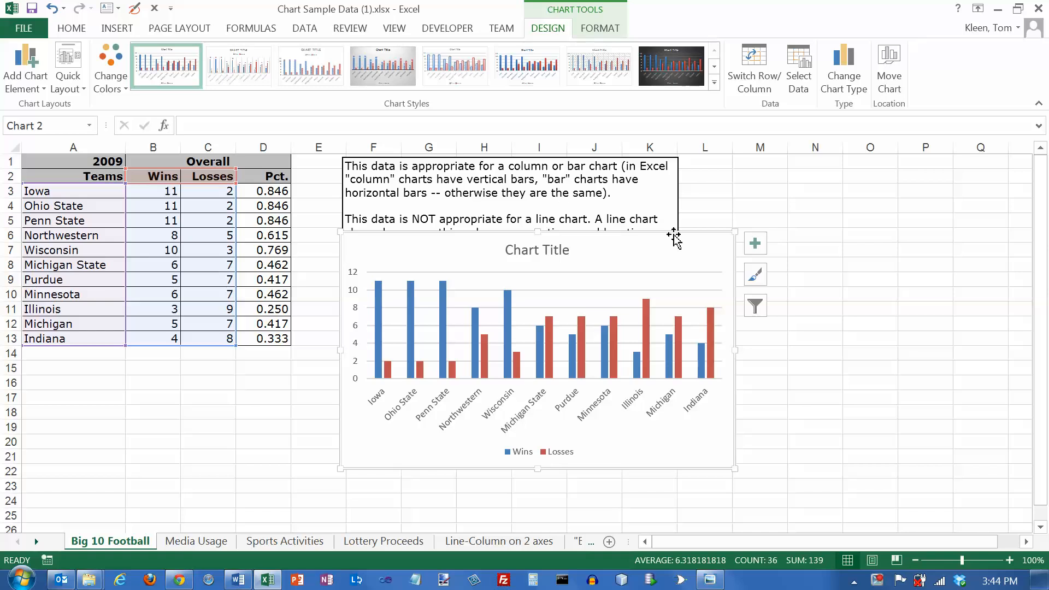
Move the chart to a new sheet named Chart2
click(891, 60)
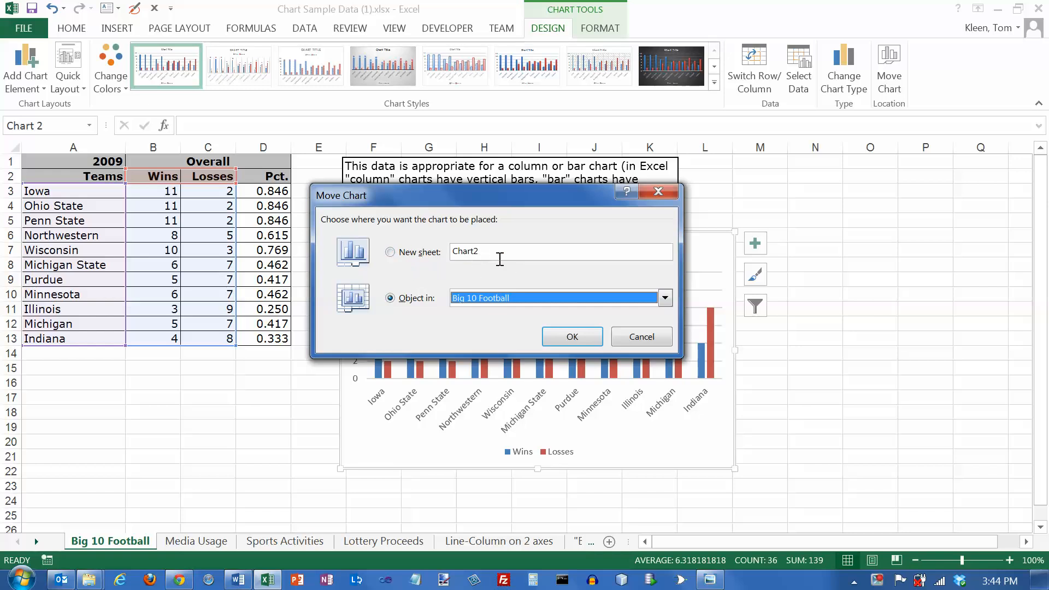
click(390, 252)
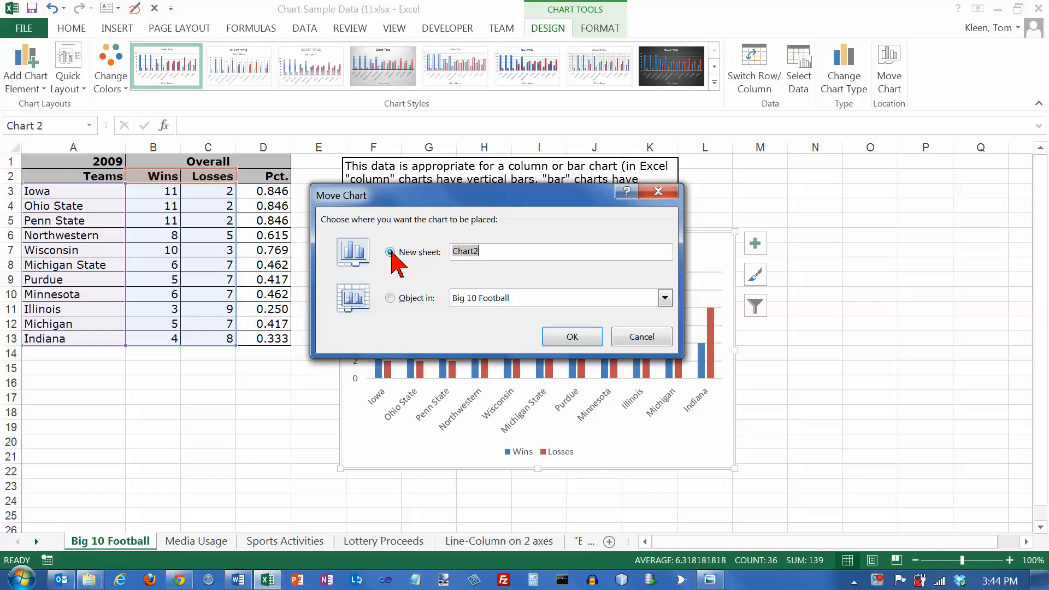
click(566, 337)
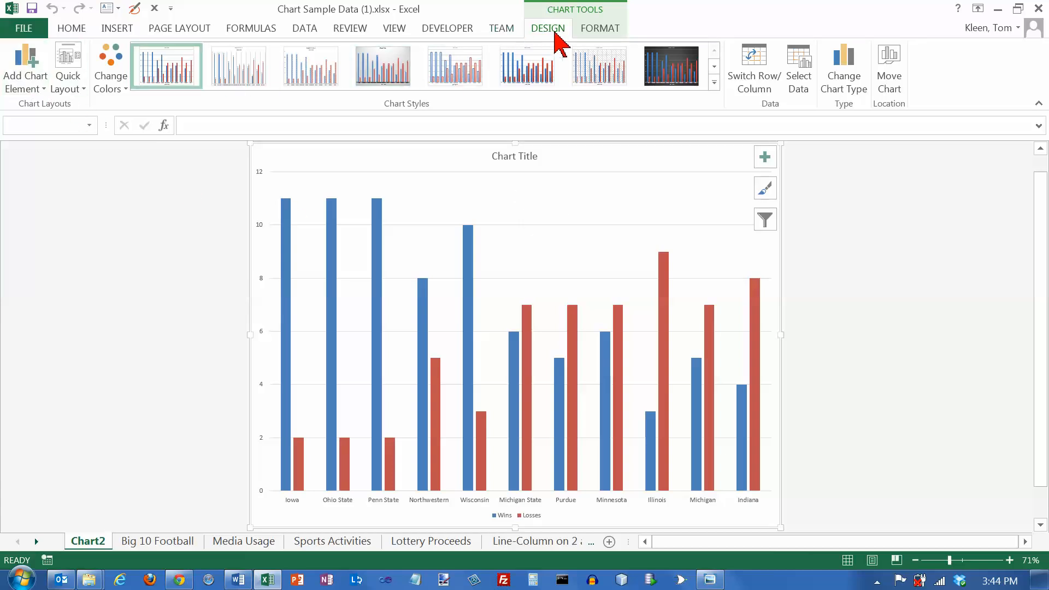
Look over the chart tools Design and Format options
click(594, 30)
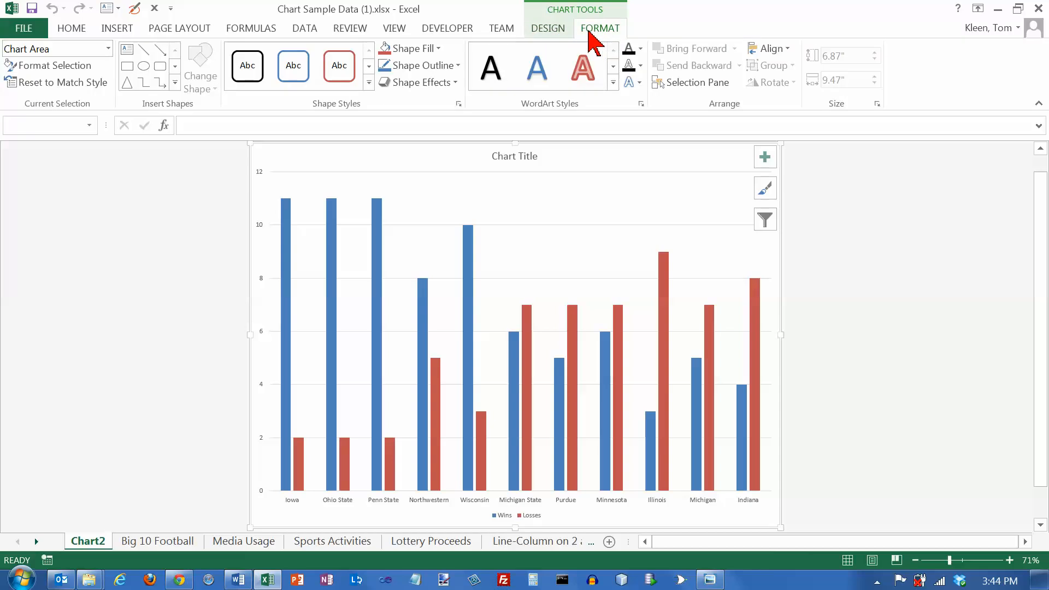
click(552, 28)
click(599, 31)
click(557, 40)
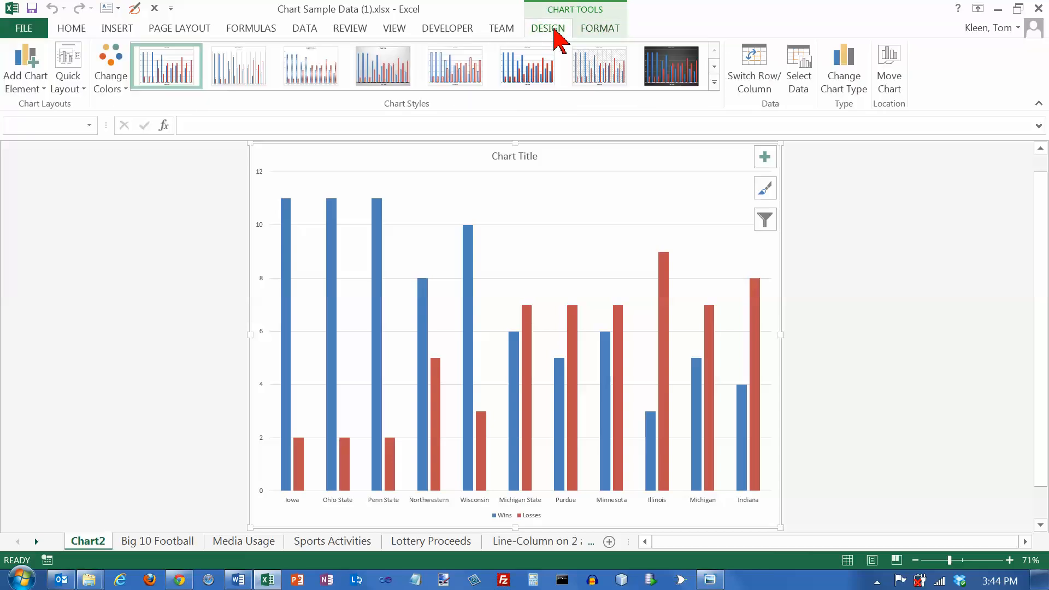
click(608, 31)
click(553, 31)
click(595, 32)
click(555, 34)
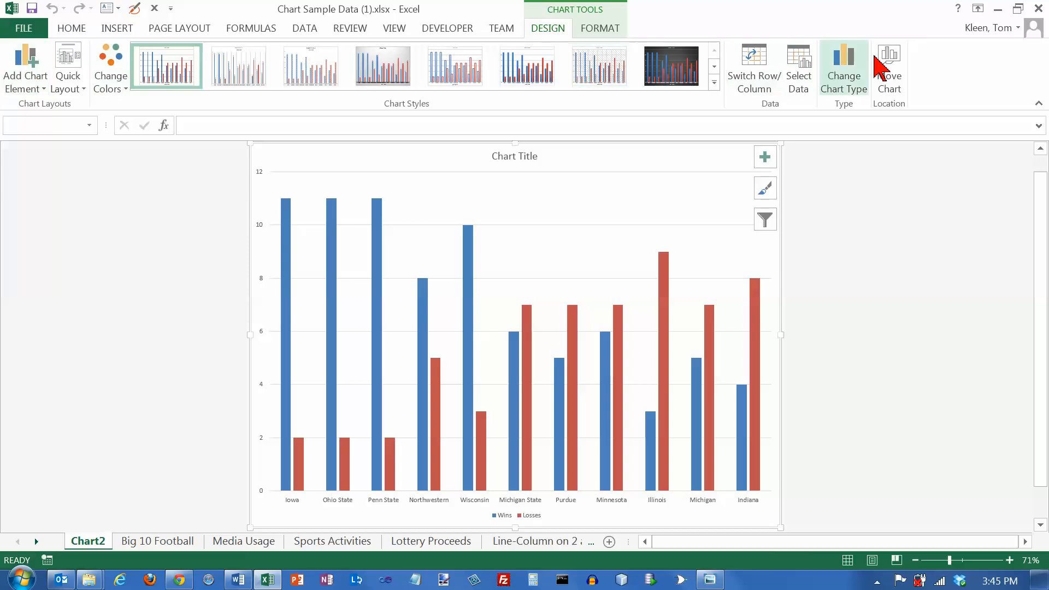
click(598, 32)
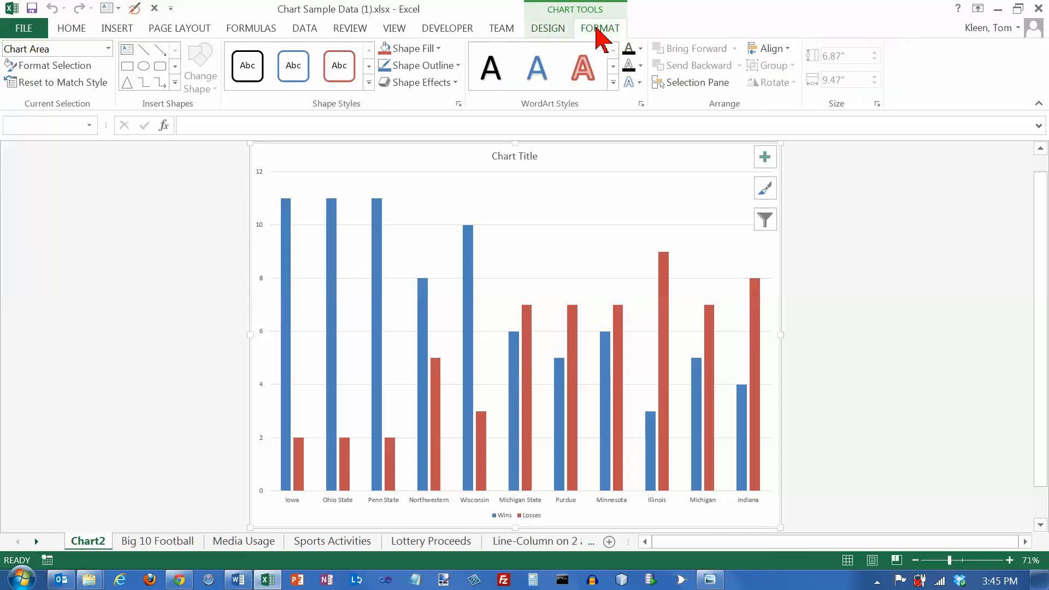
click(546, 36)
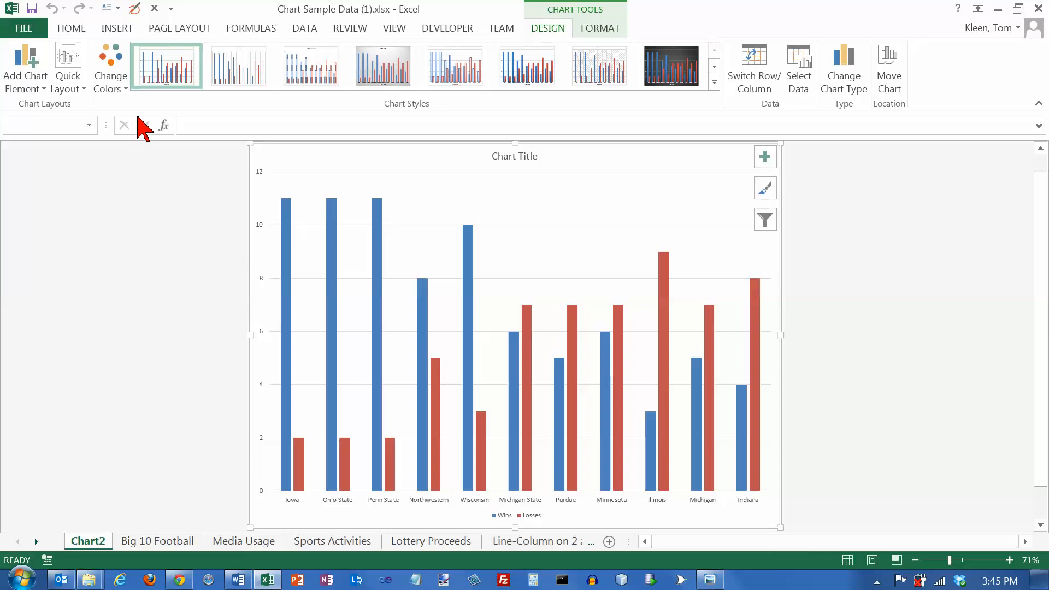
Add primary horizontal and primary vertical axis titles to the chart
click(44, 90)
mouse_move(43, 105)
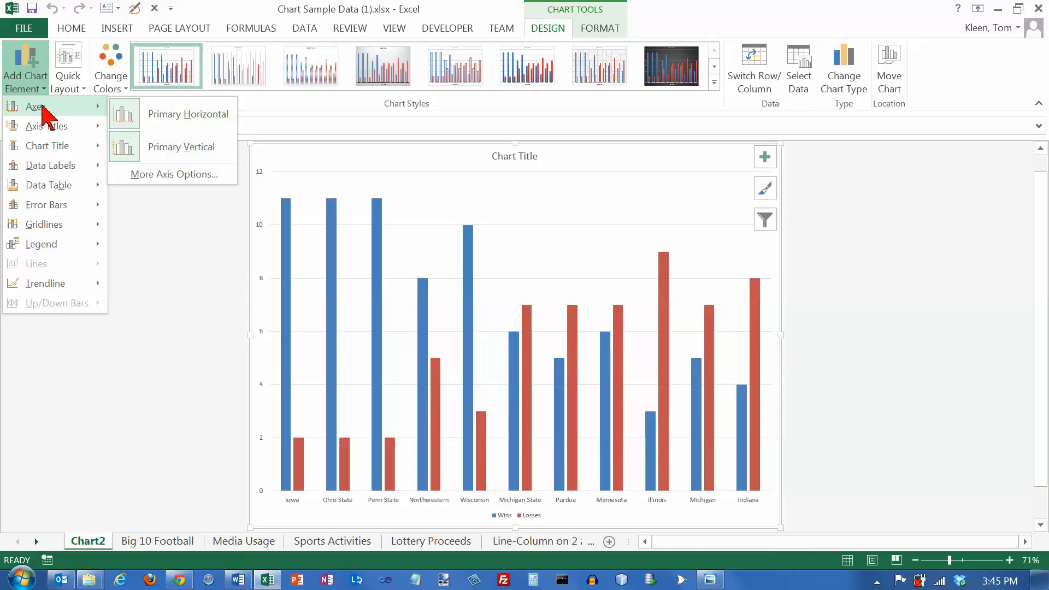
mouse_move(48, 131)
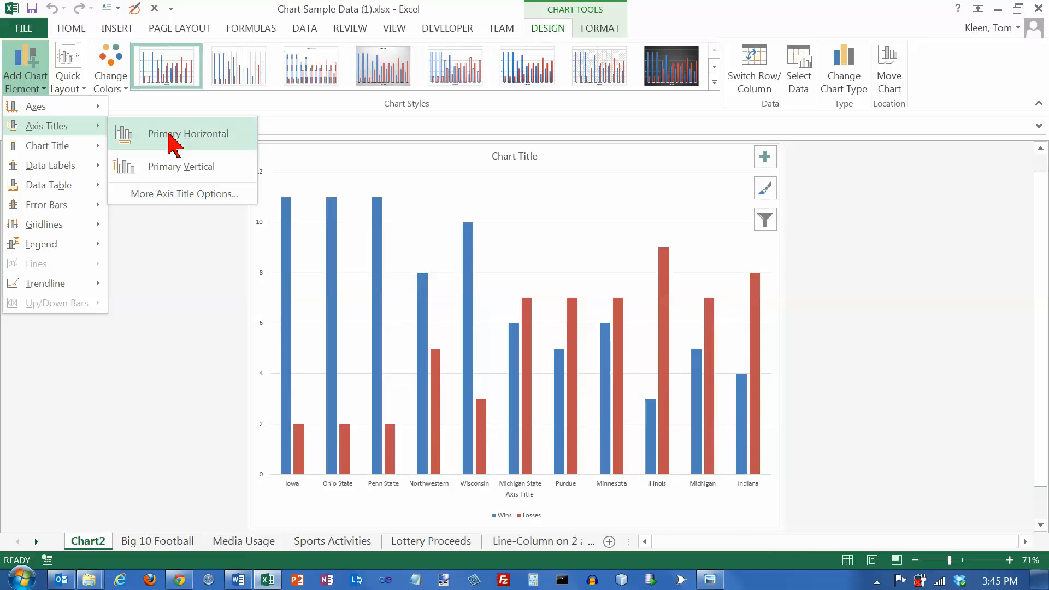
click(170, 136)
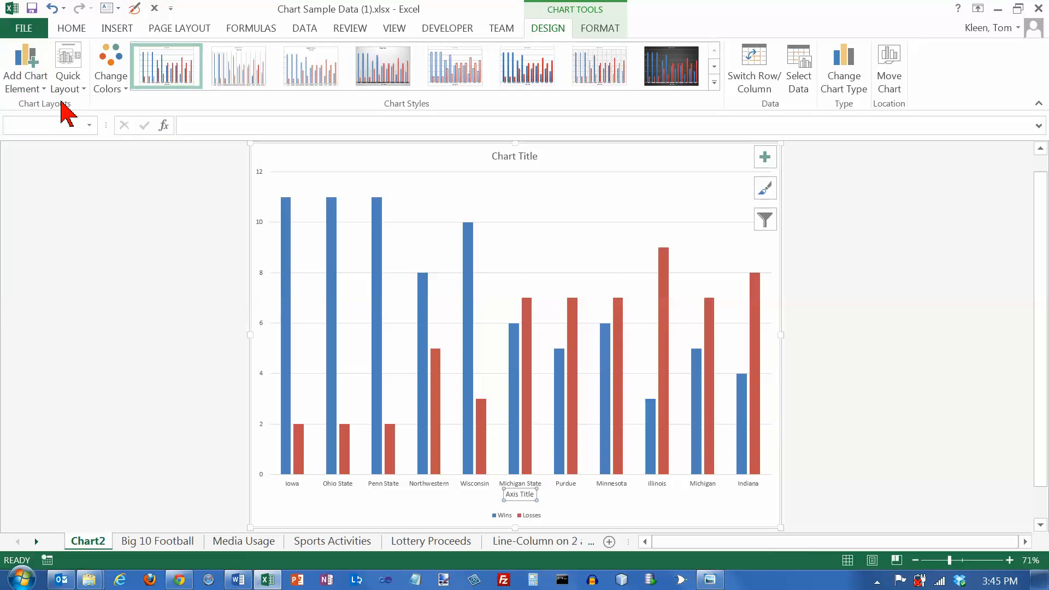
click(34, 80)
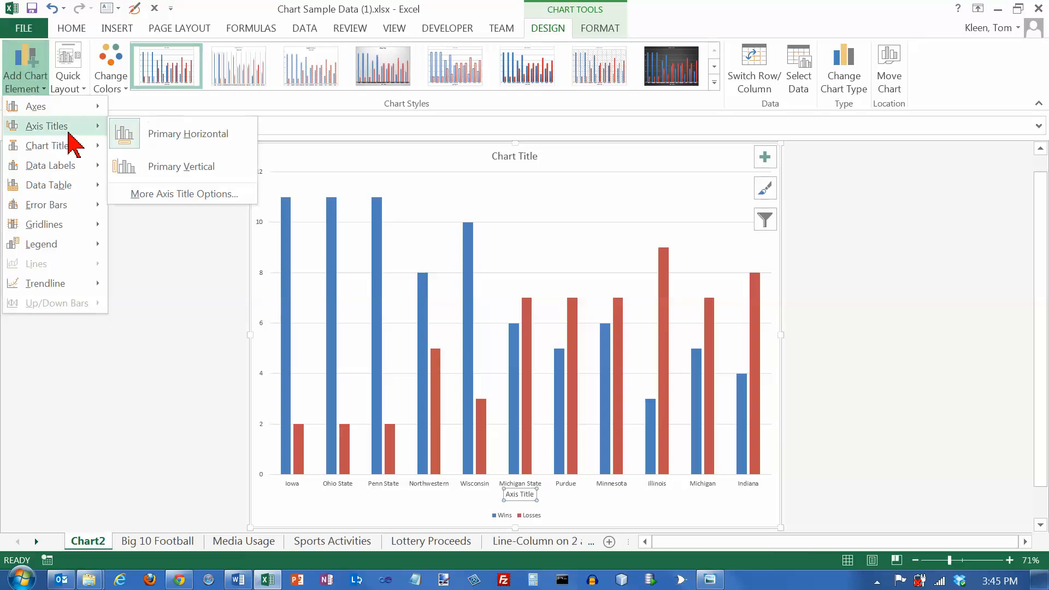
click(145, 163)
Preview the chart element options for data table, chart title, data labels, error bars and gridlines
click(43, 90)
mouse_move(49, 144)
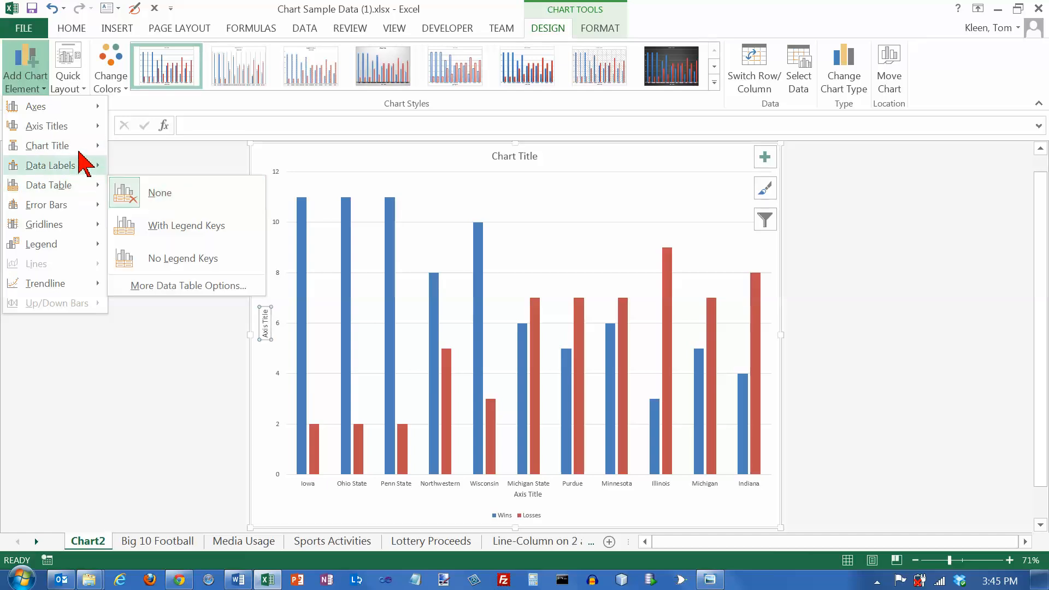
mouse_move(92, 146)
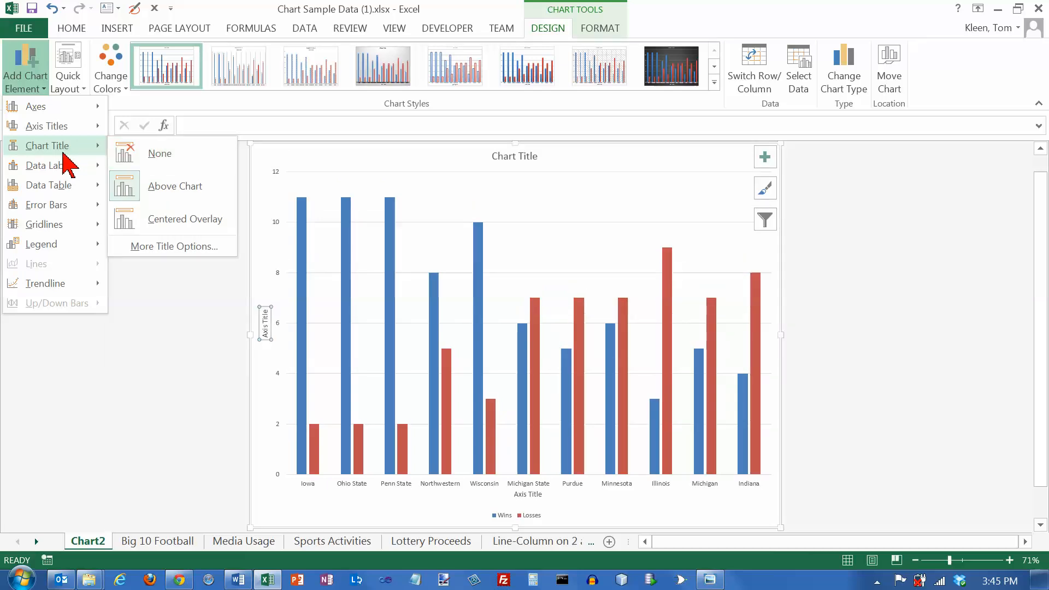
mouse_move(57, 167)
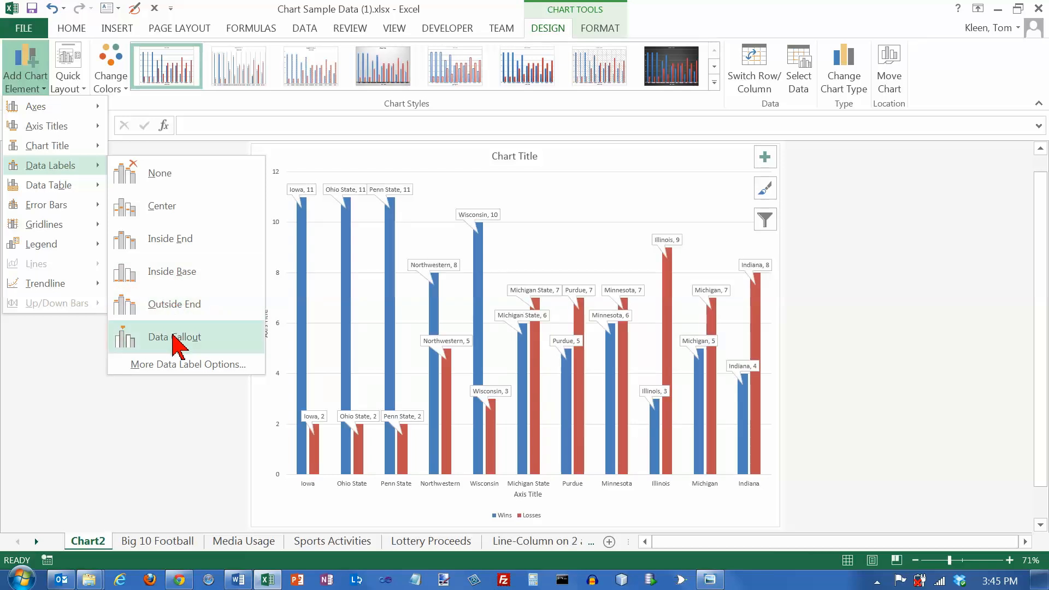
mouse_move(53, 187)
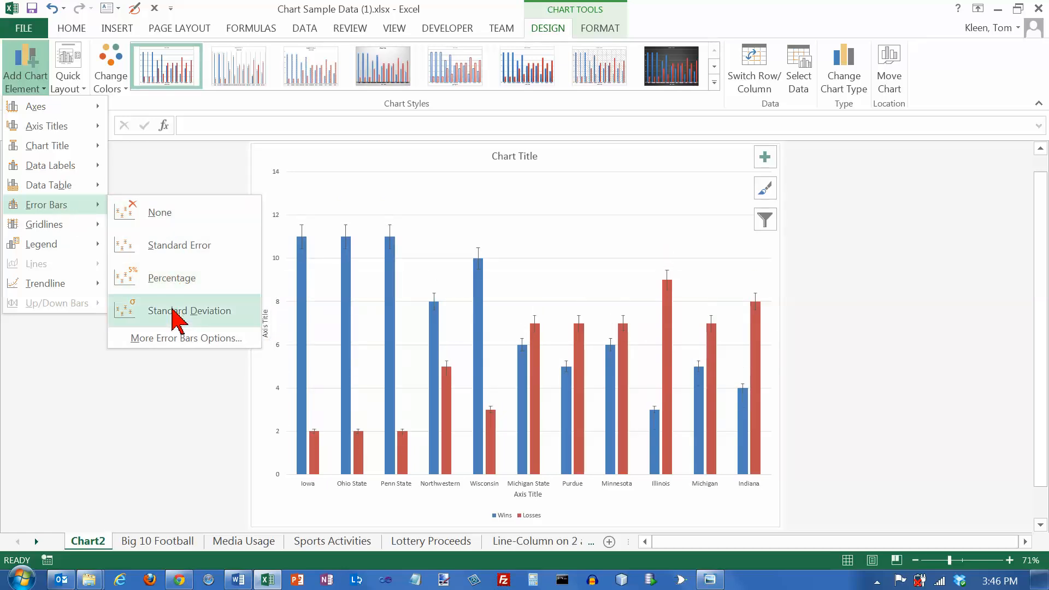
mouse_move(43, 226)
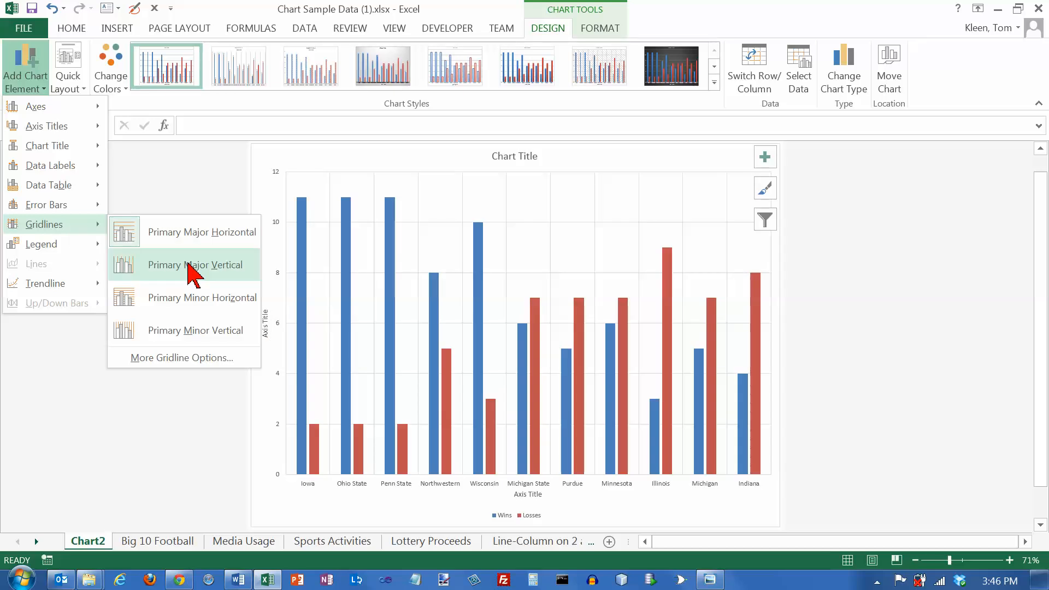
Toggle primary minor horizontal gridlines on and off again
click(196, 298)
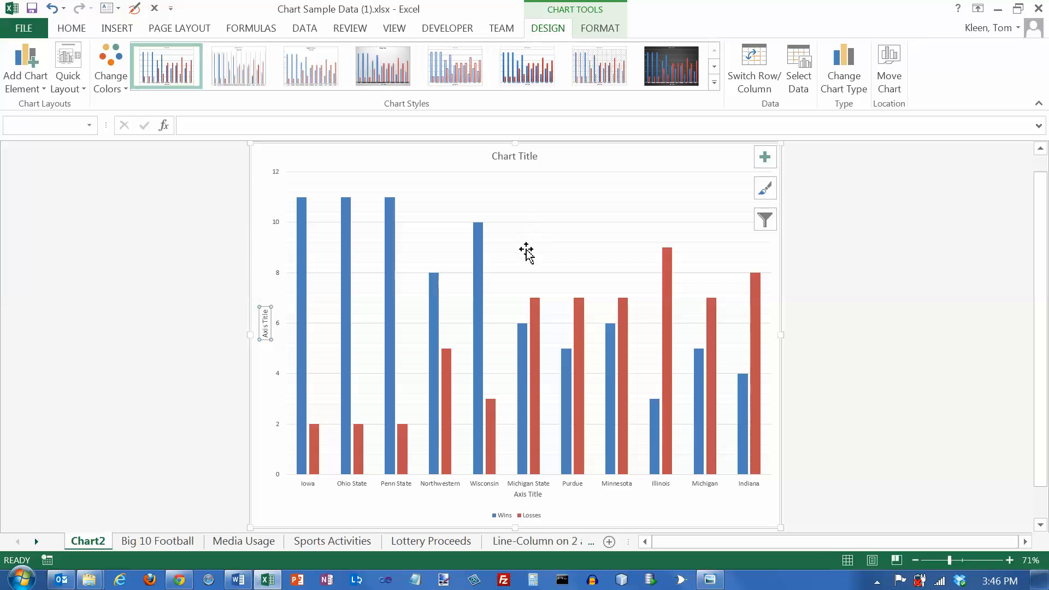
click(44, 90)
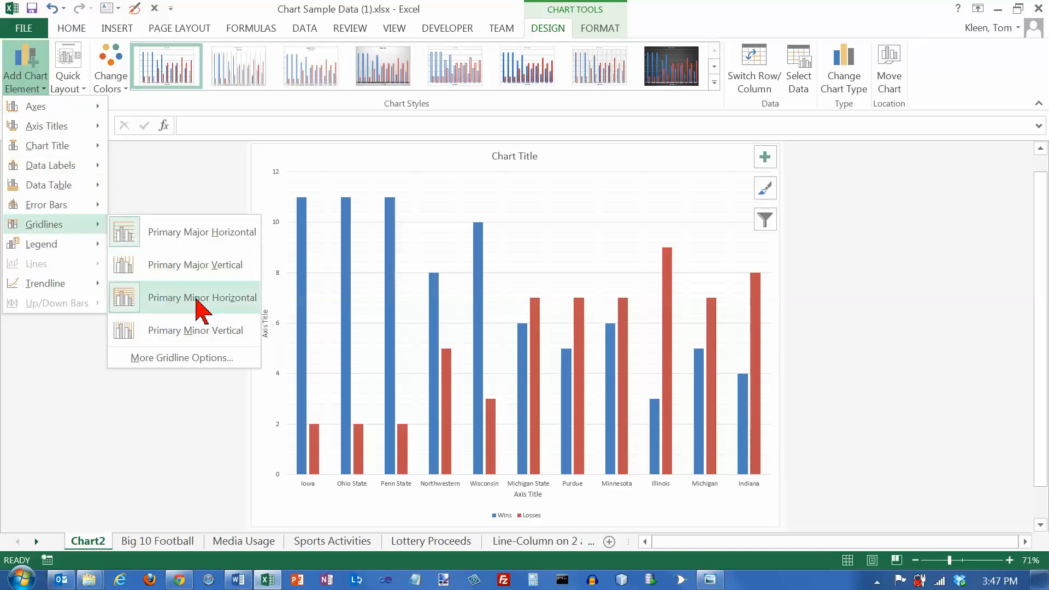
click(197, 299)
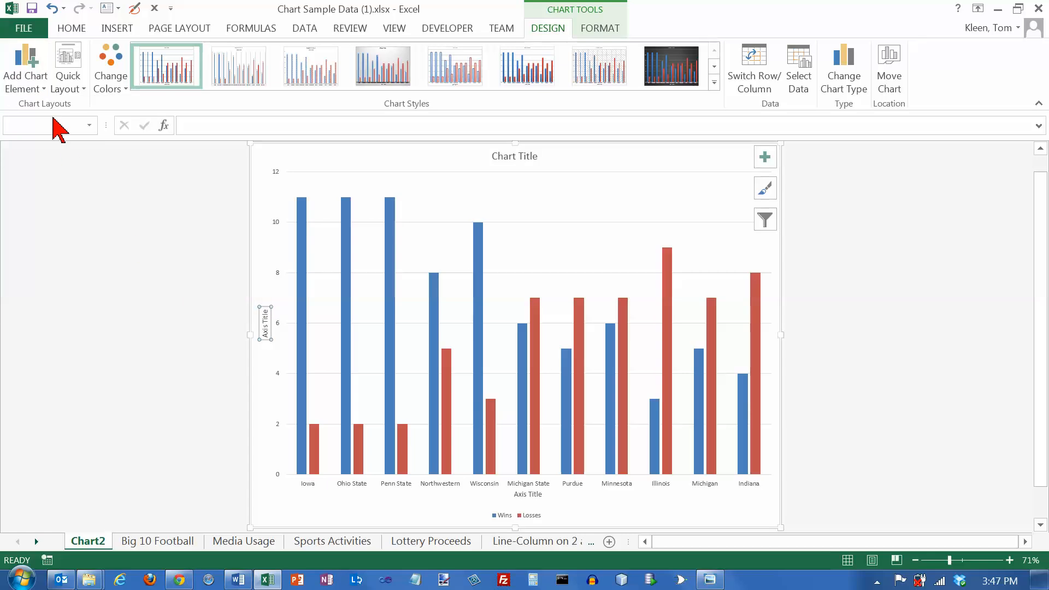
Position the chart legend on the right
click(42, 89)
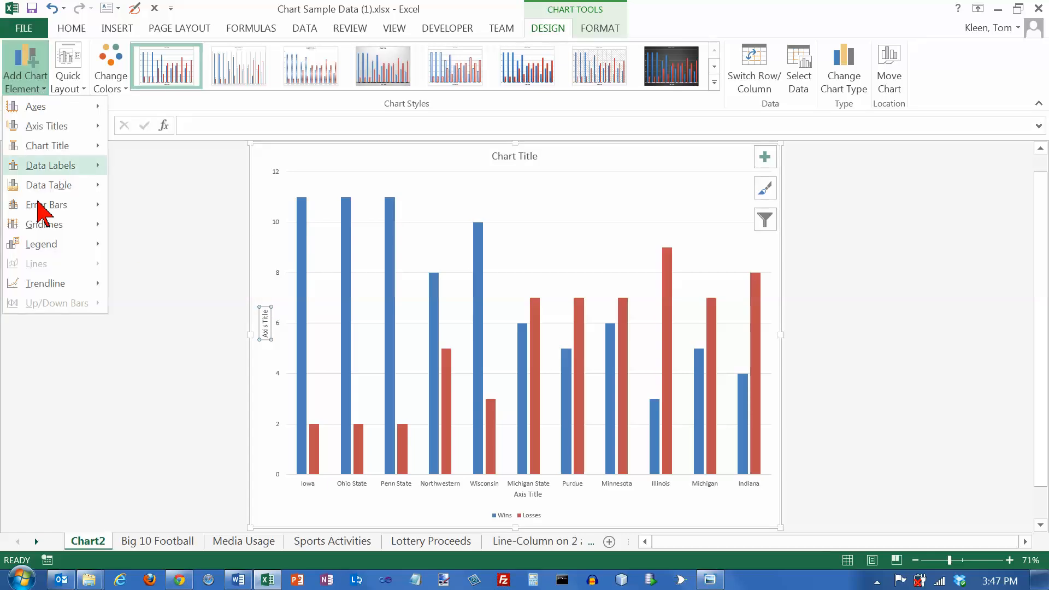
mouse_move(47, 244)
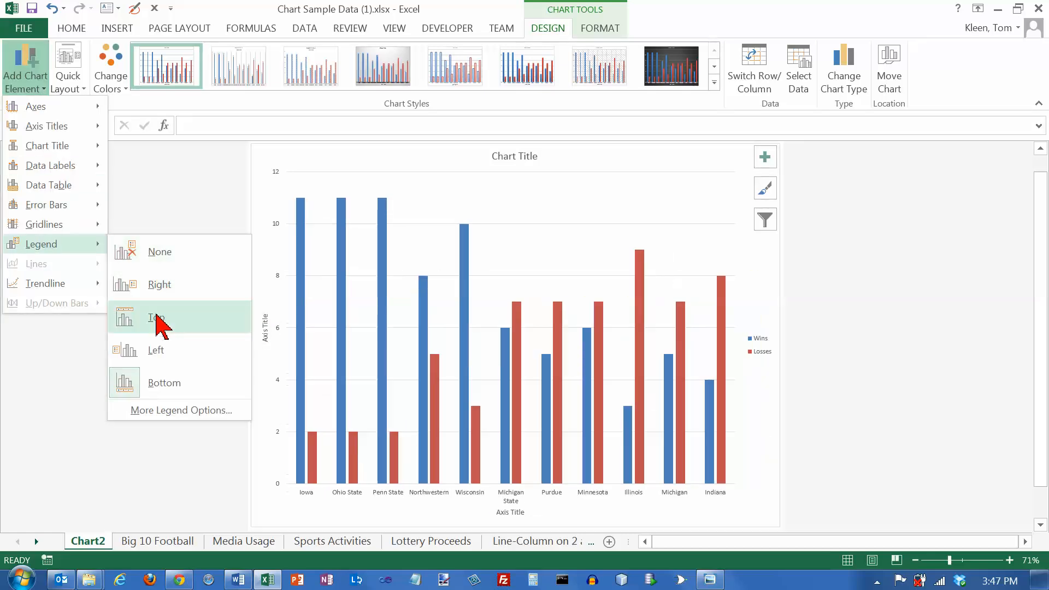
click(164, 285)
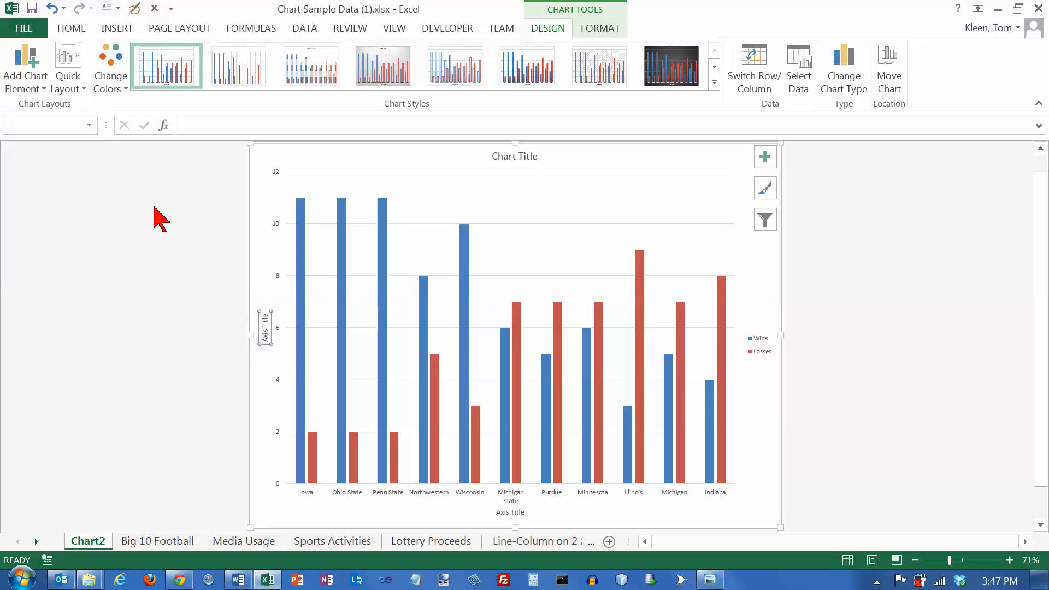
Browse the quick layout and color scheme options for the chart
click(83, 87)
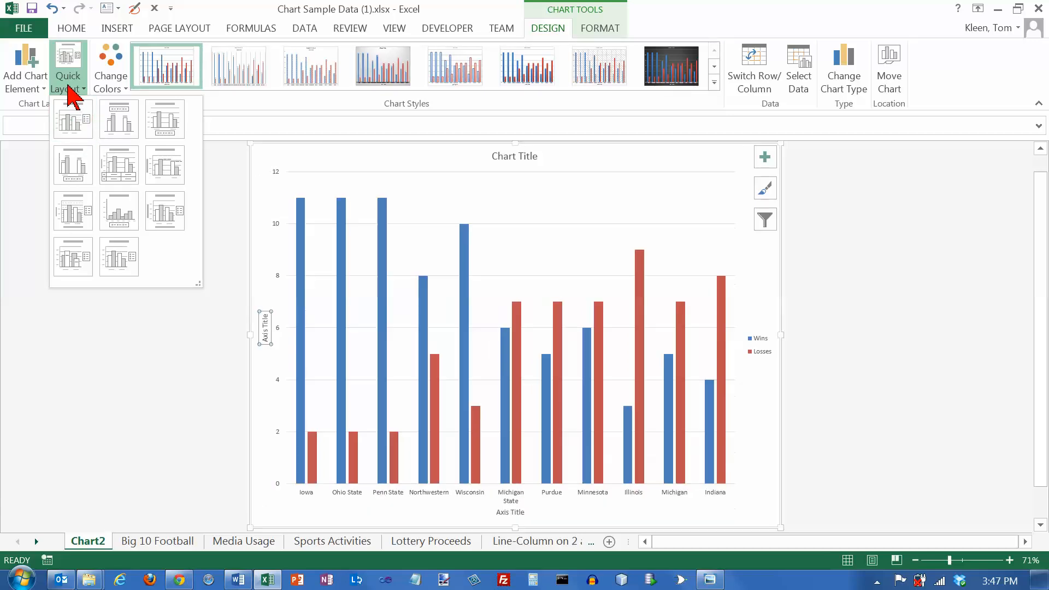
click(110, 78)
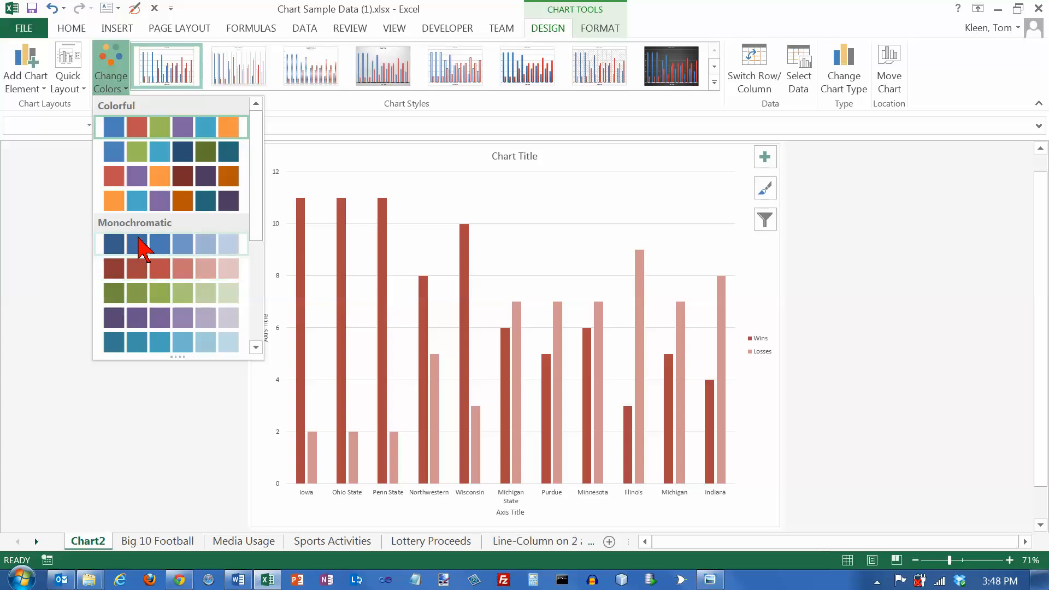
click(165, 74)
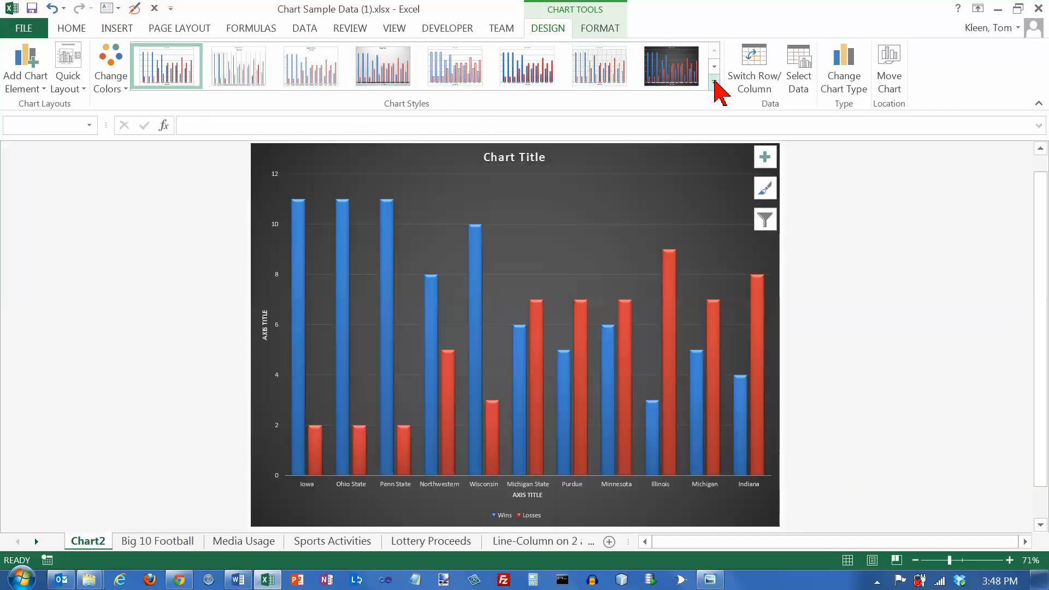
Apply the gradient-filled chart style from the expanded chart styles gallery
click(714, 82)
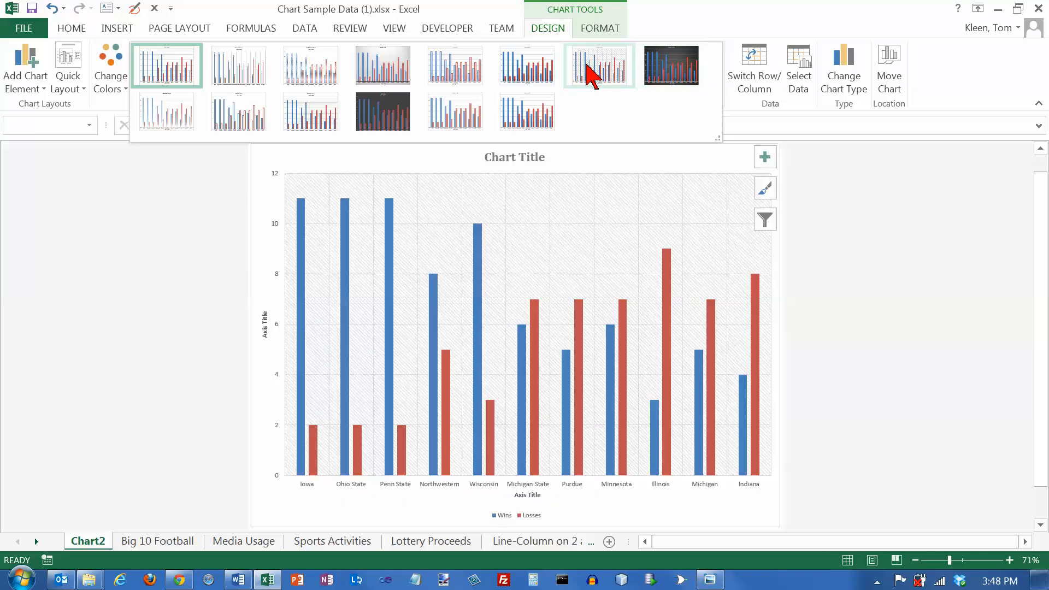
click(527, 74)
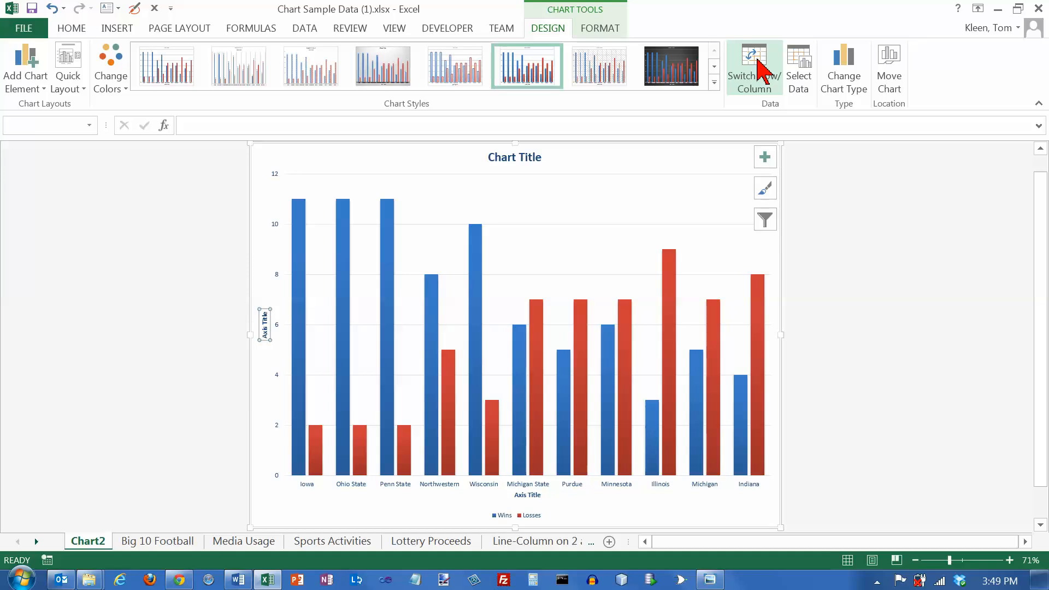
Switch the chart's rows and columns, then switch them back
click(757, 60)
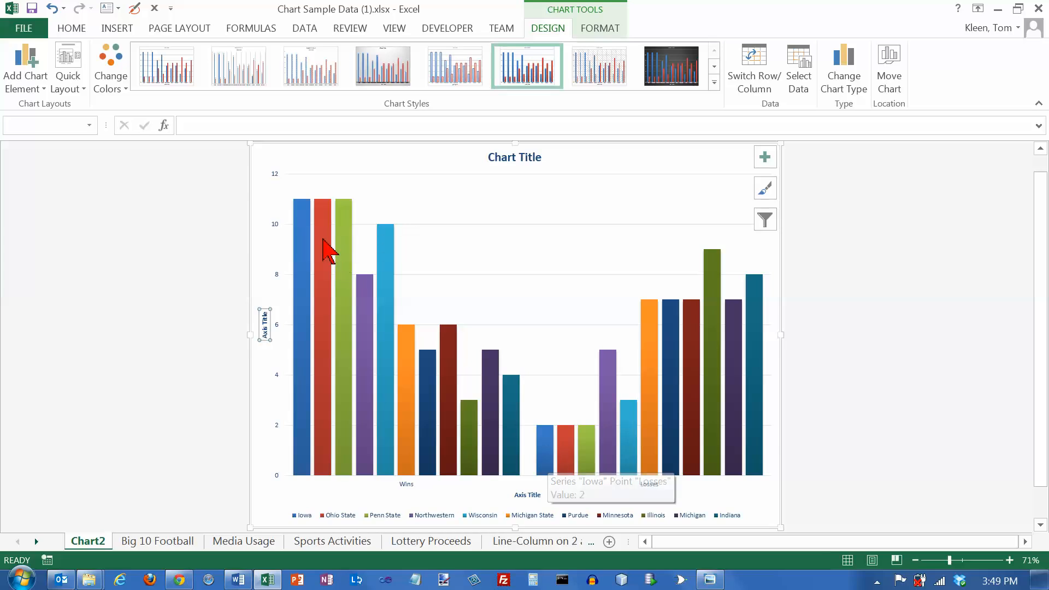
mouse_move(561, 441)
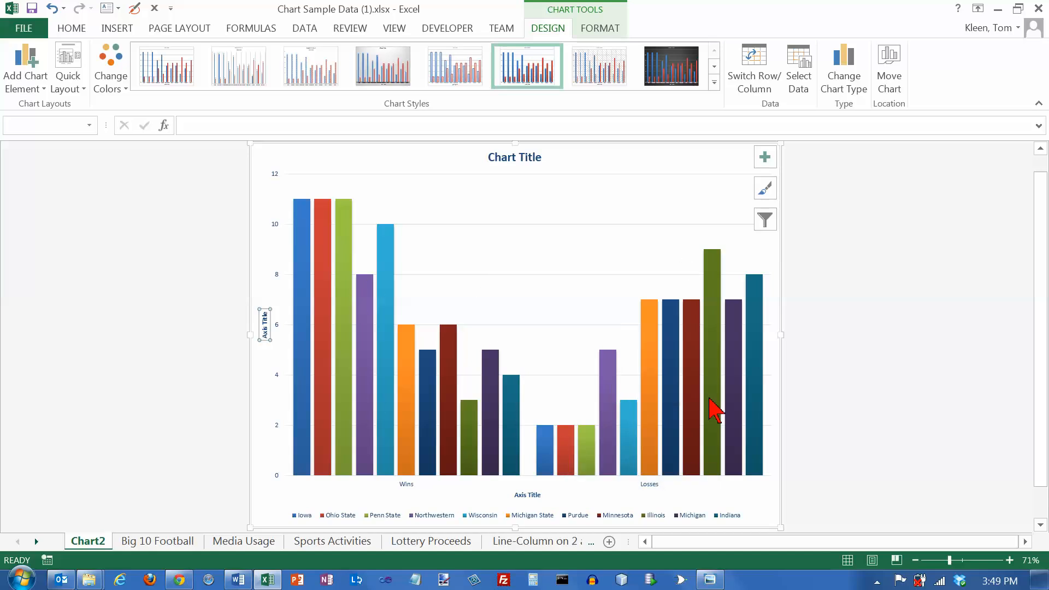
click(756, 72)
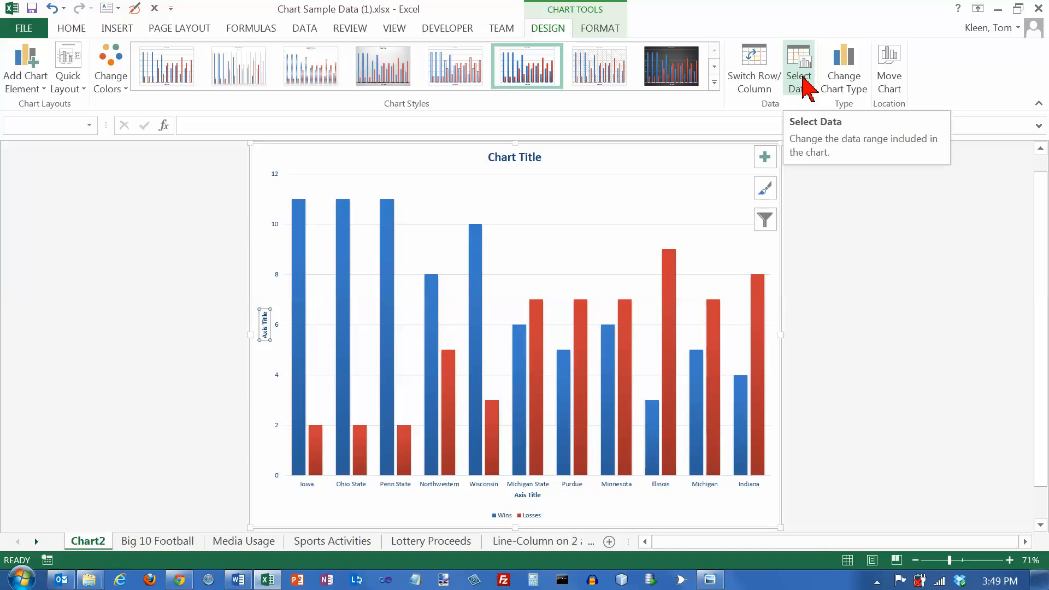
Change the chart type to 3-D Clustered Column, previewing the stacked and 100% stacked column types along the way
click(844, 82)
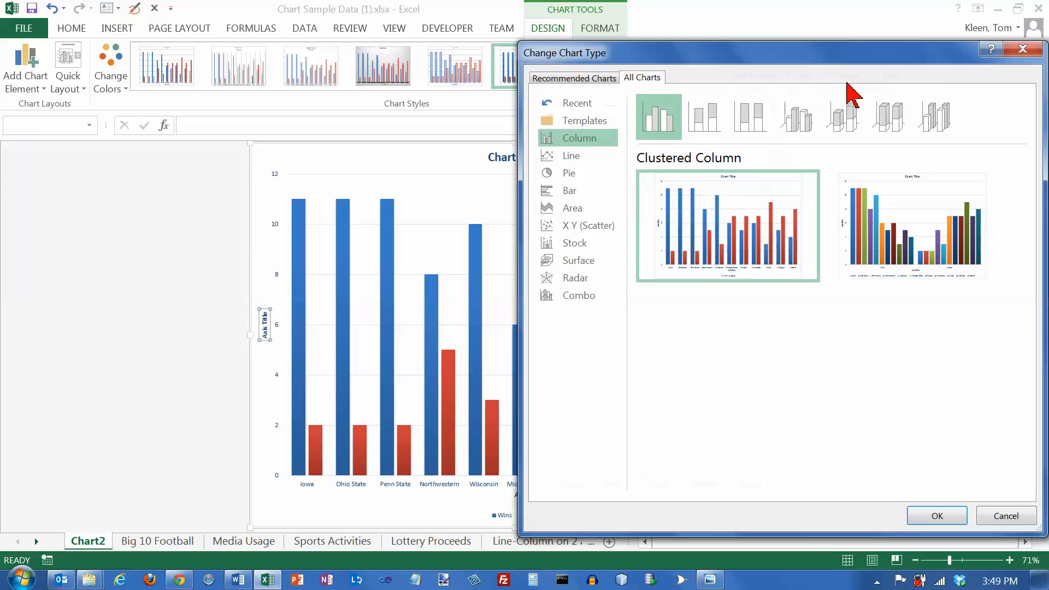
click(708, 121)
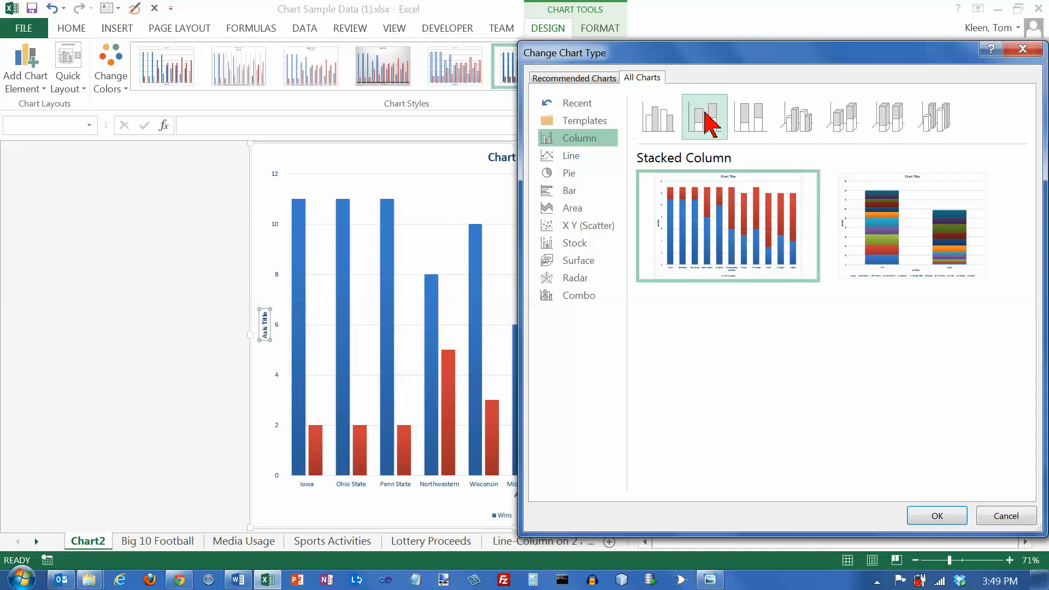
mouse_move(731, 203)
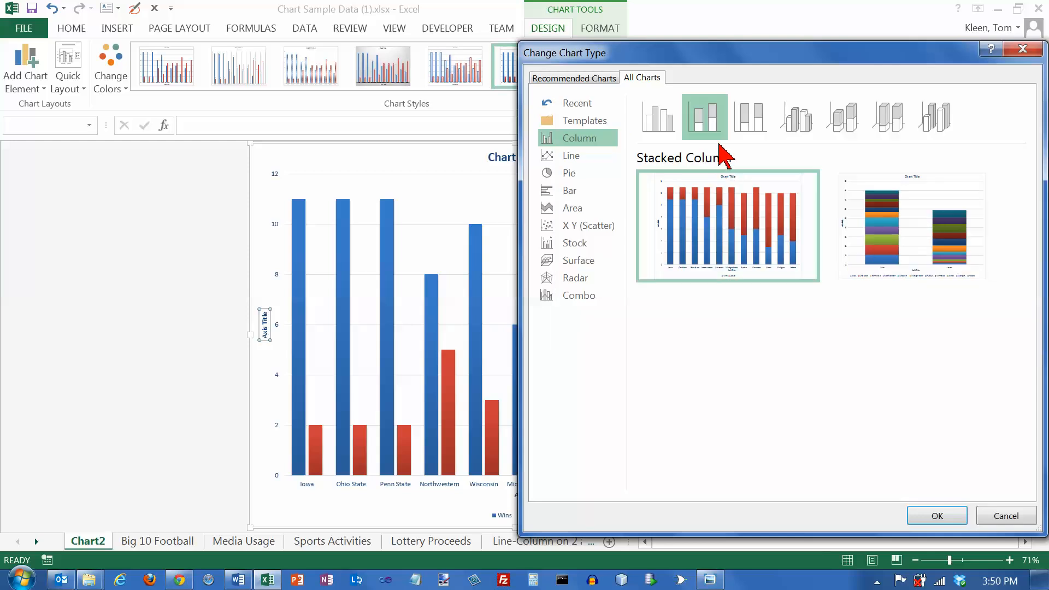
click(761, 127)
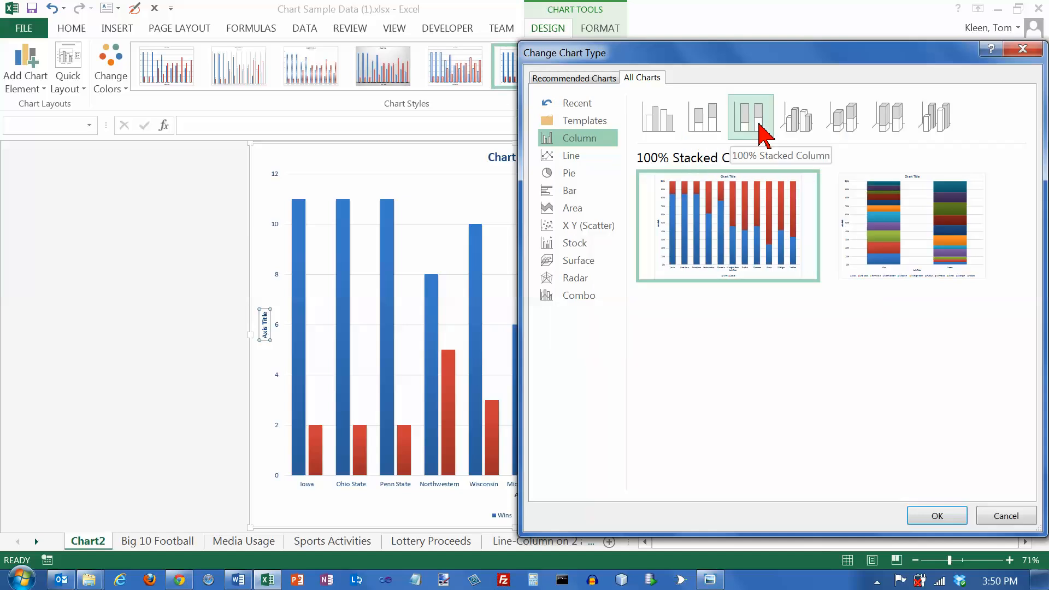
click(801, 131)
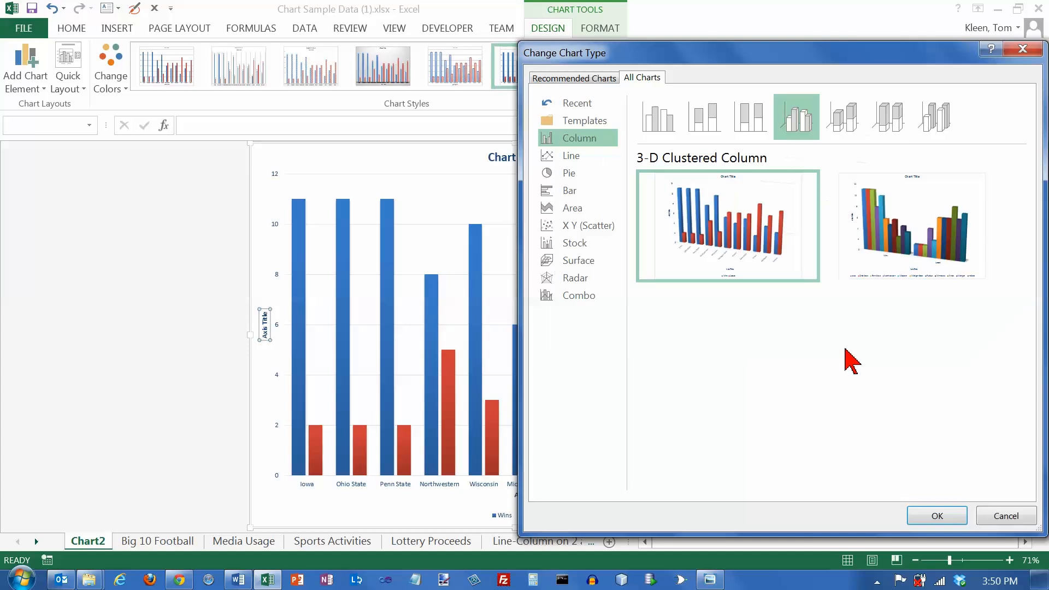
click(945, 516)
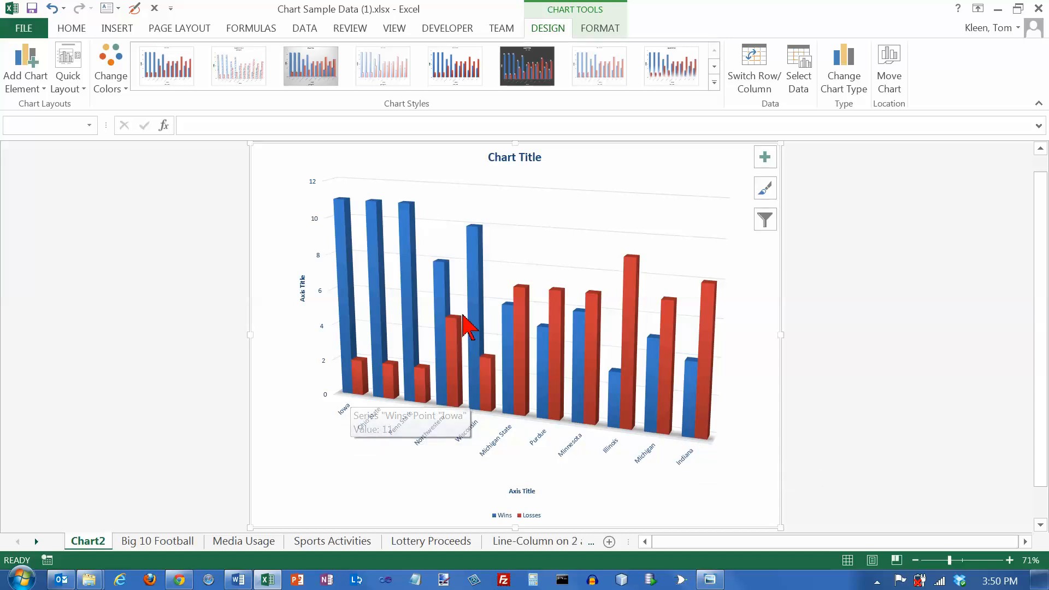
Open the 3-D Rotation settings for the chart walls and turn on Right Angle Axes
right_click(629, 206)
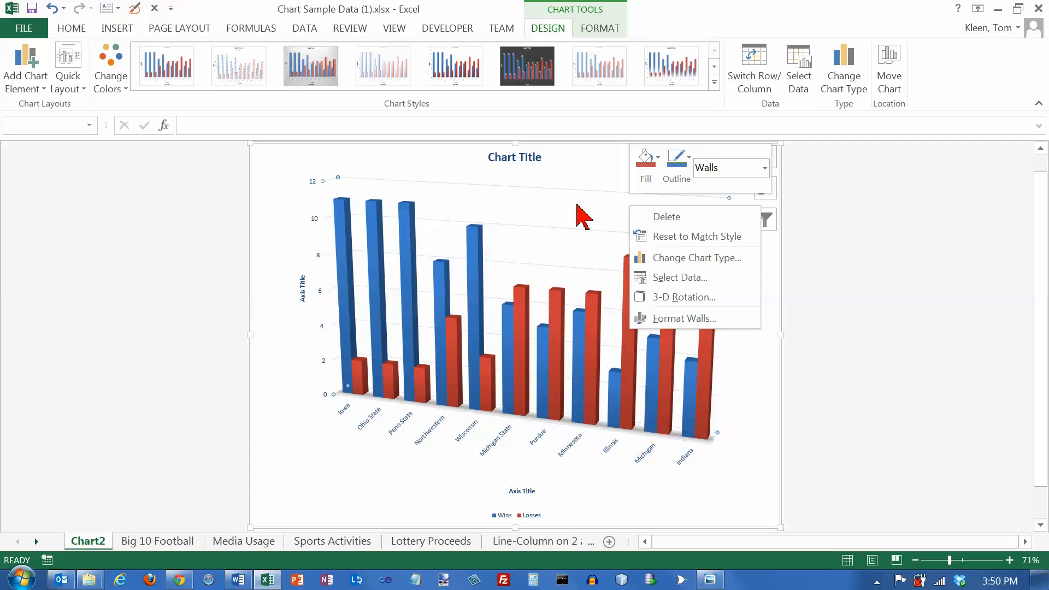
click(683, 296)
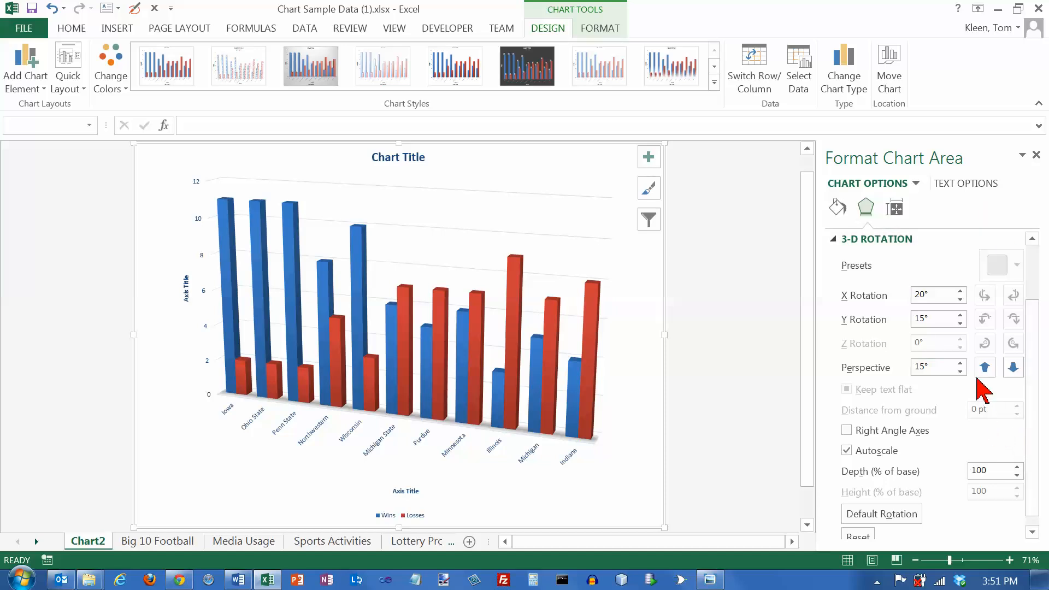
click(847, 431)
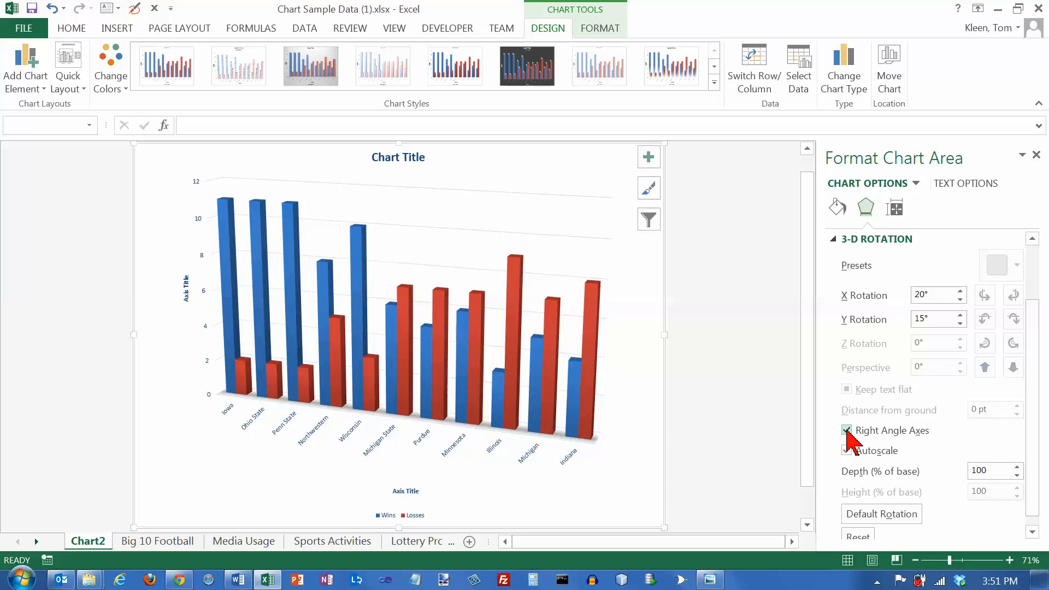